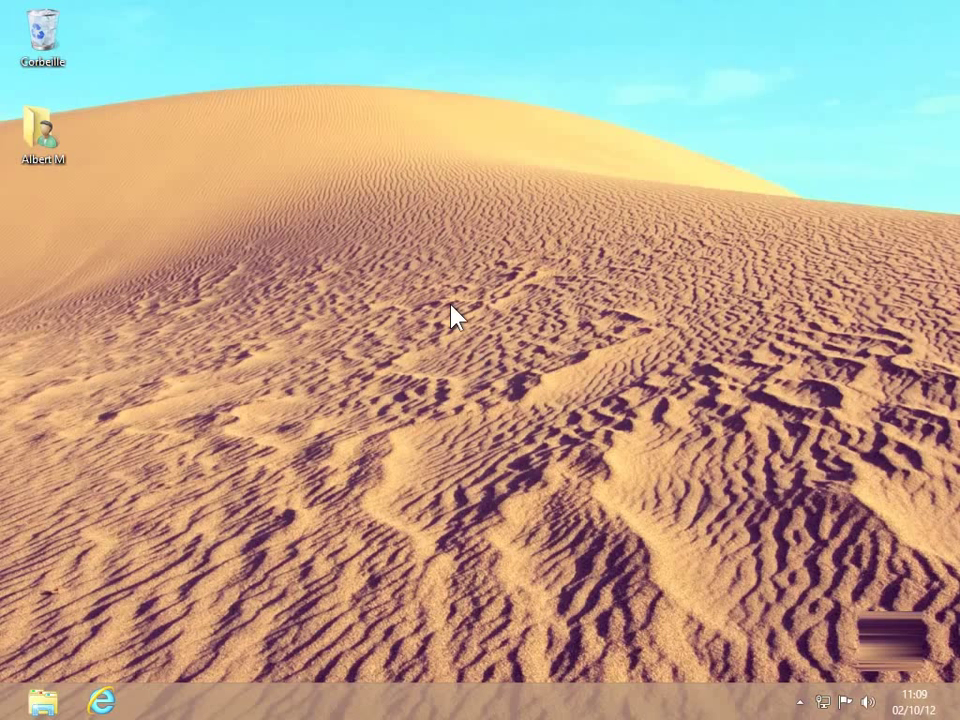
- Open the list of manageable accounts (Gérer les comptes) in the Control Panel's user account settings
right_click(452, 316)
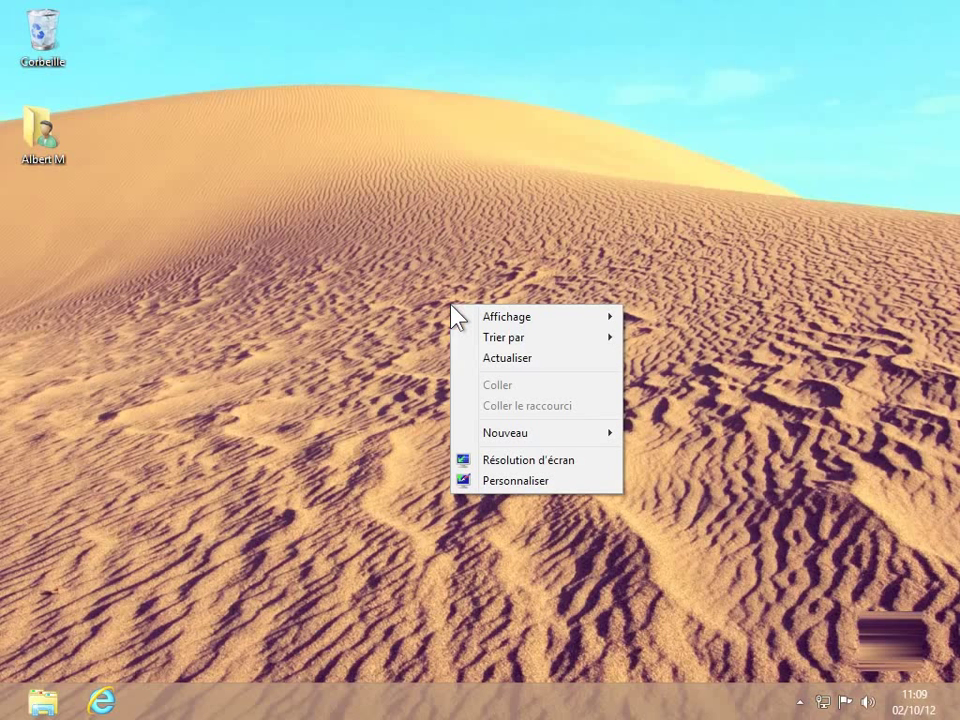
left_click(520, 482)
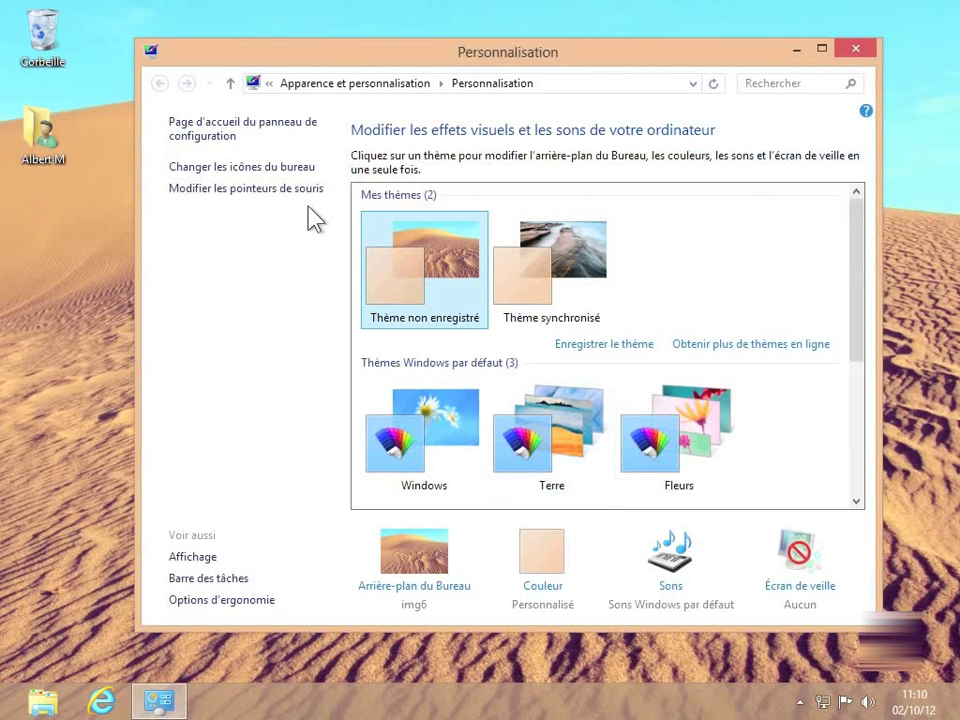
left_click(217, 135)
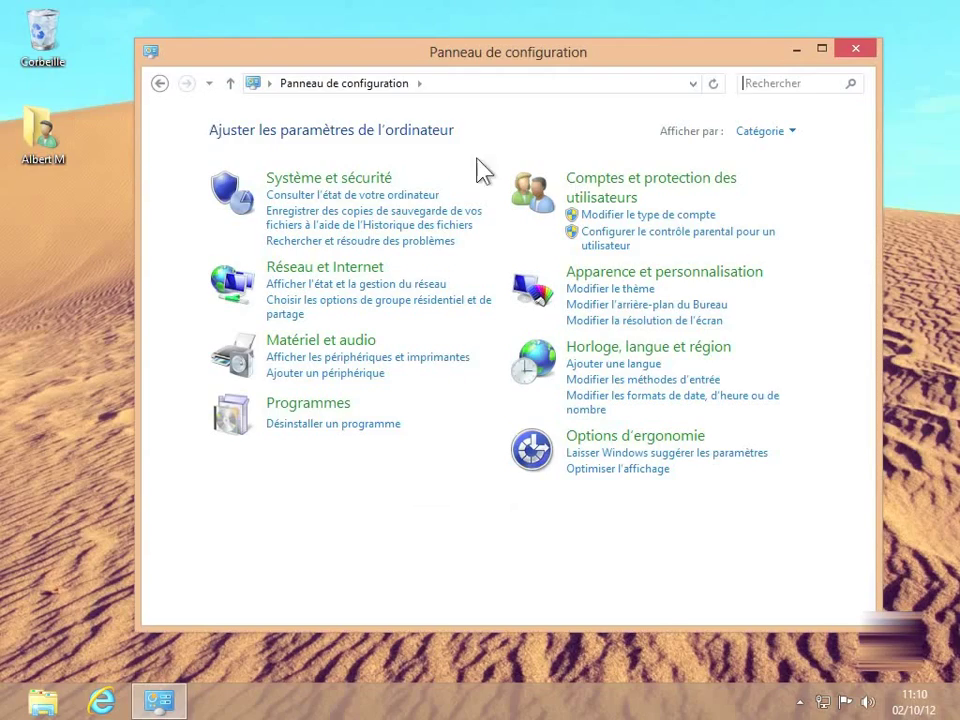
left_click(661, 190)
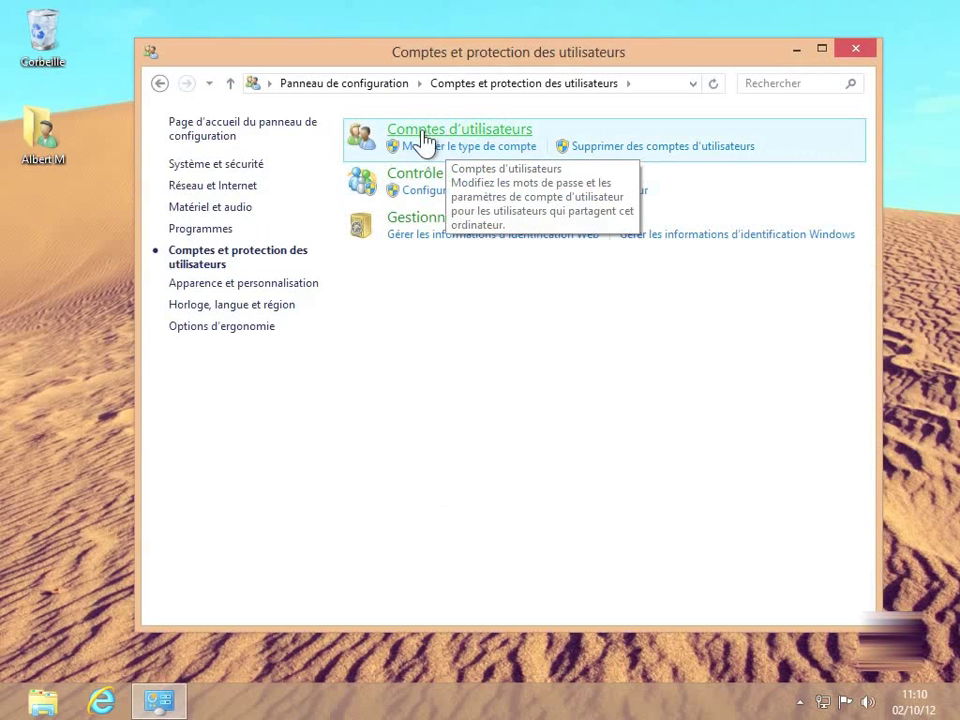
left_click(465, 131)
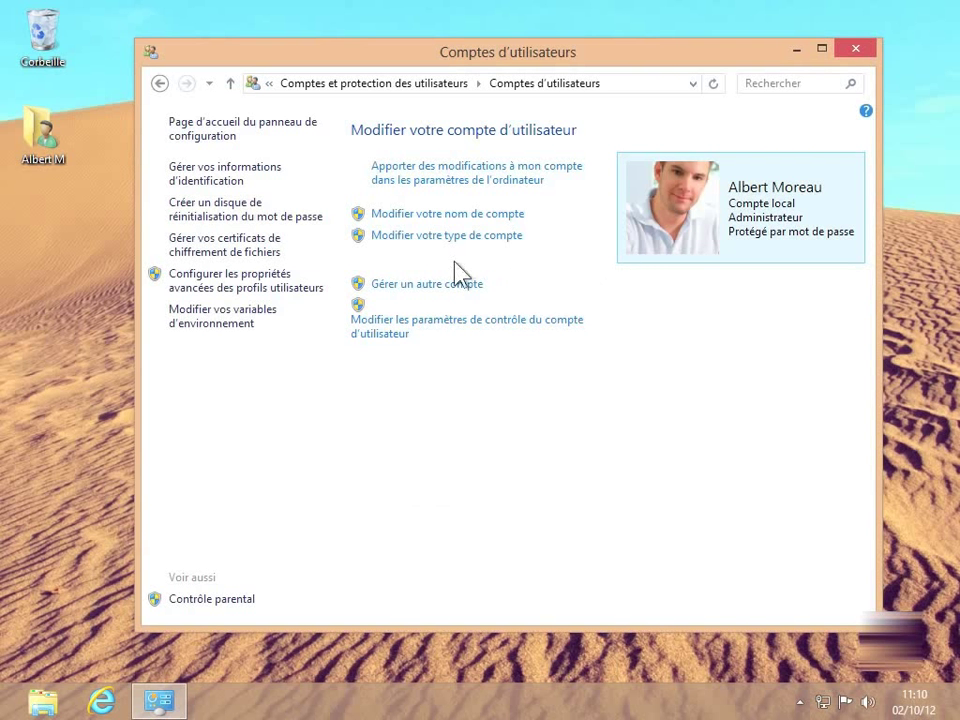
left_click(411, 286)
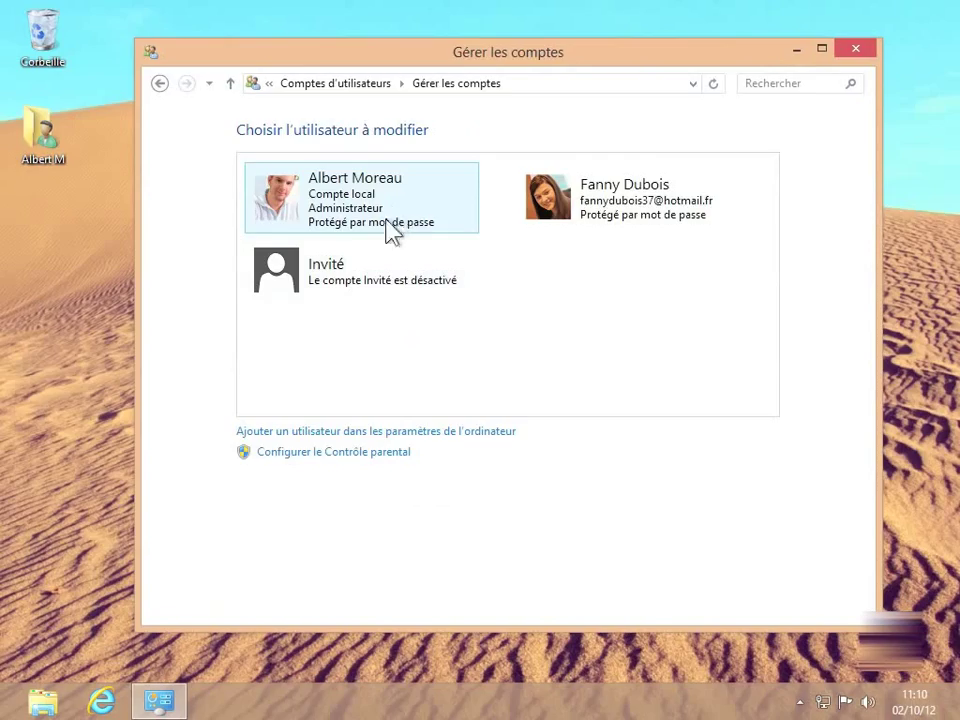
- Activate the Invité account and close the account management window
left_click(341, 280)
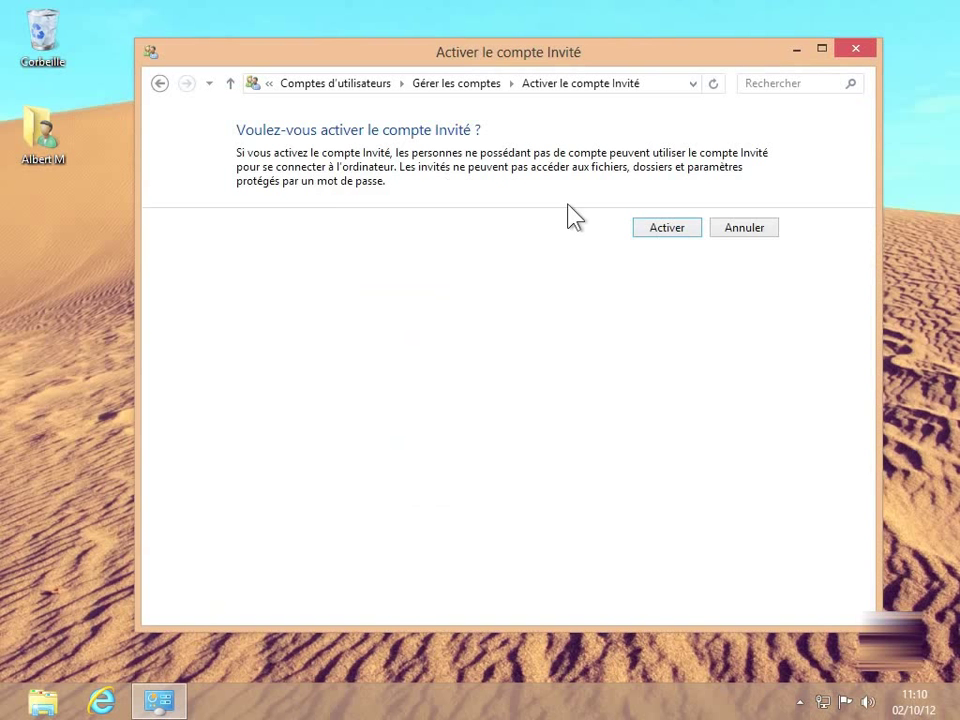
left_click(668, 229)
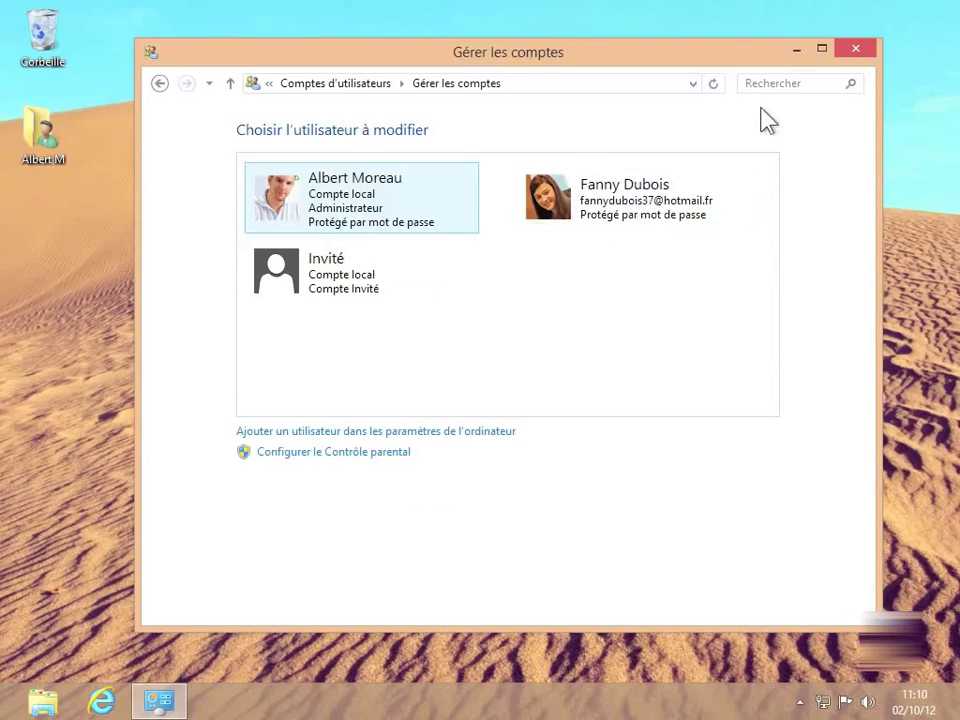
left_click(845, 52)
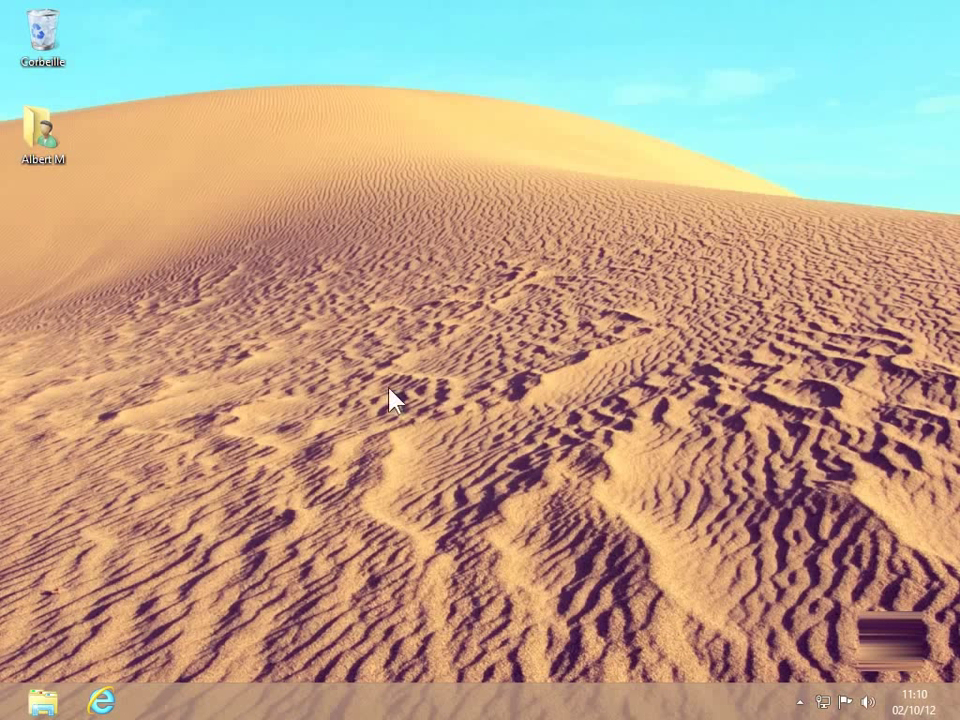
- Switch to the Invité session and show its desktop
left_click(3, 715)
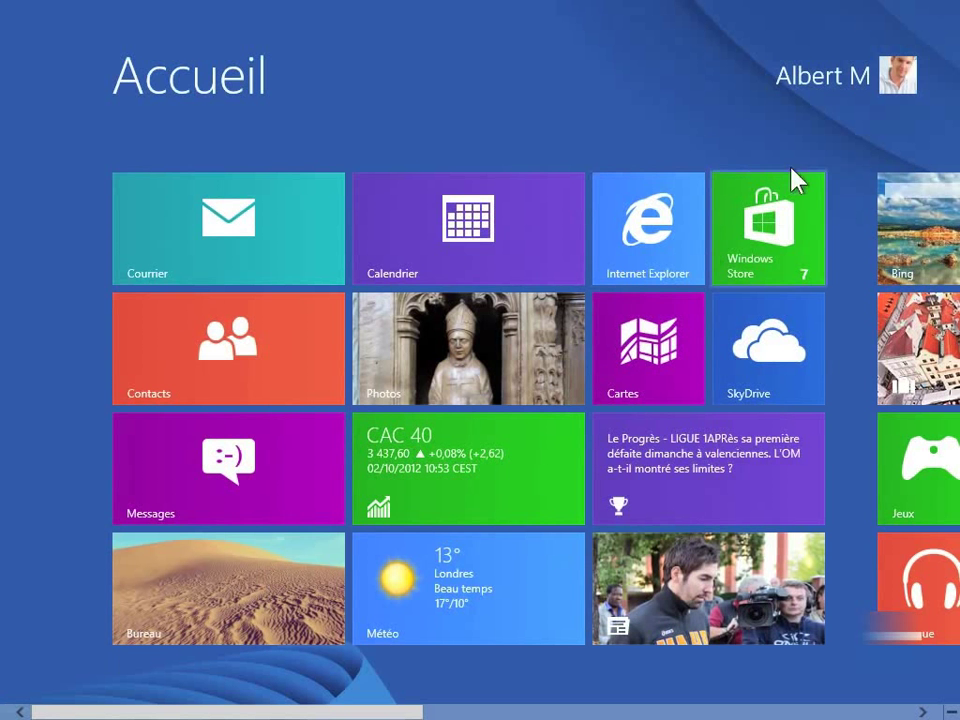
left_click(848, 87)
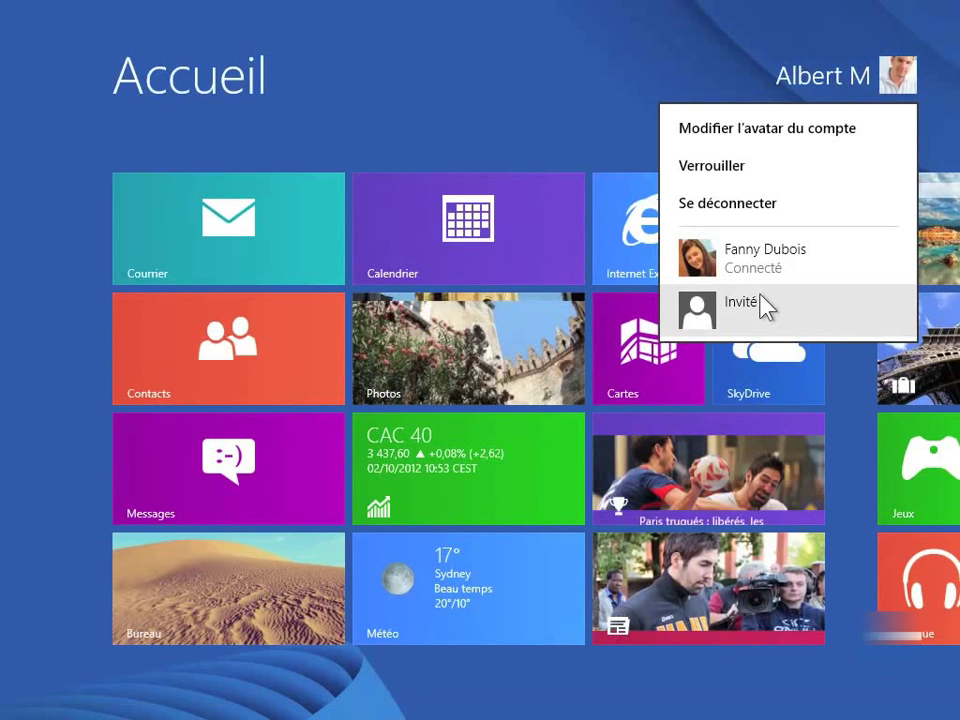
left_click(748, 308)
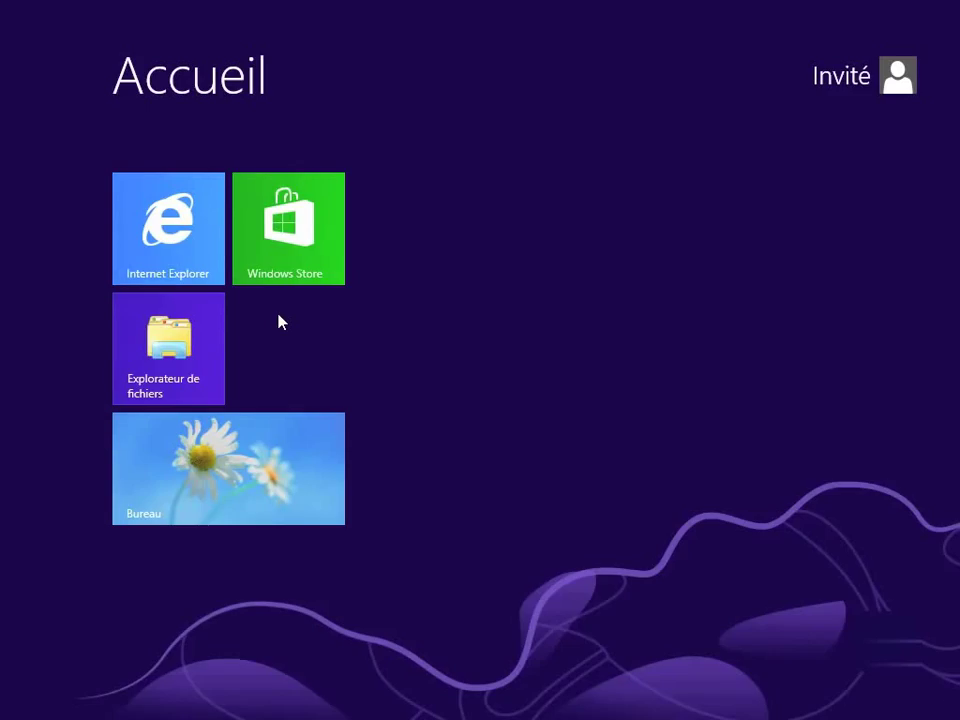
left_click(210, 452)
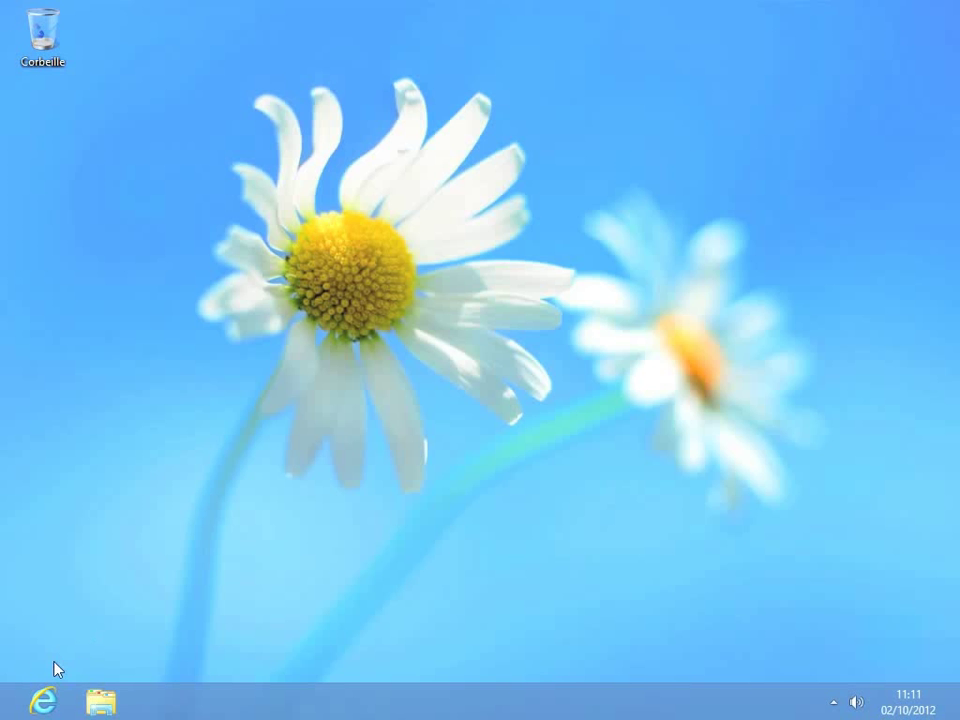
- Browse in File Explorer to the Invité folder under Utilisateurs on Disque local (C:)
left_click(101, 701)
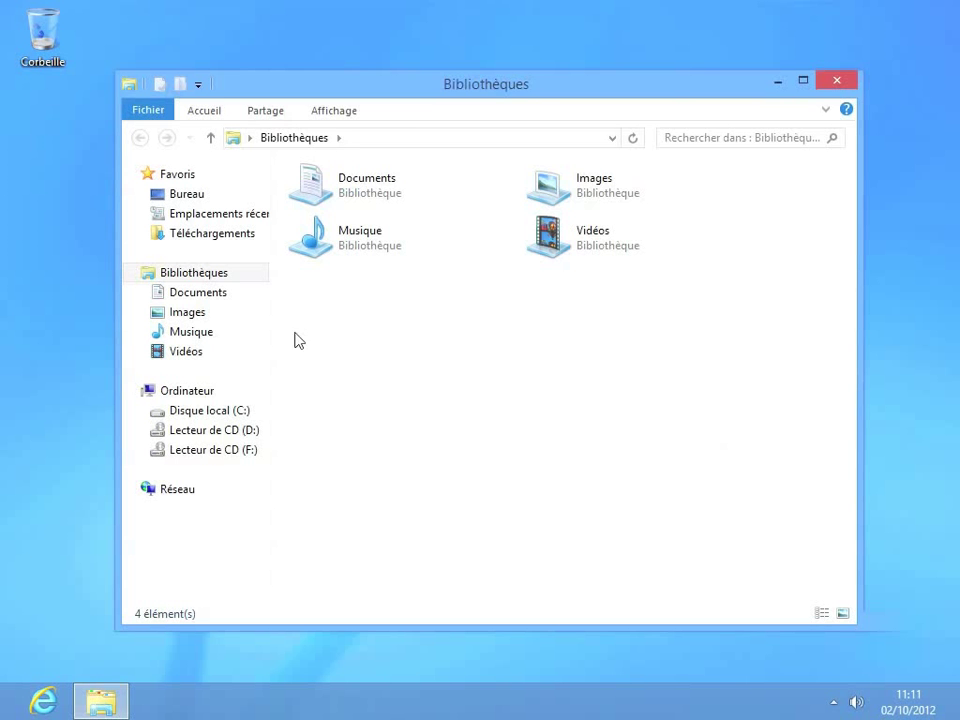
left_click(194, 396)
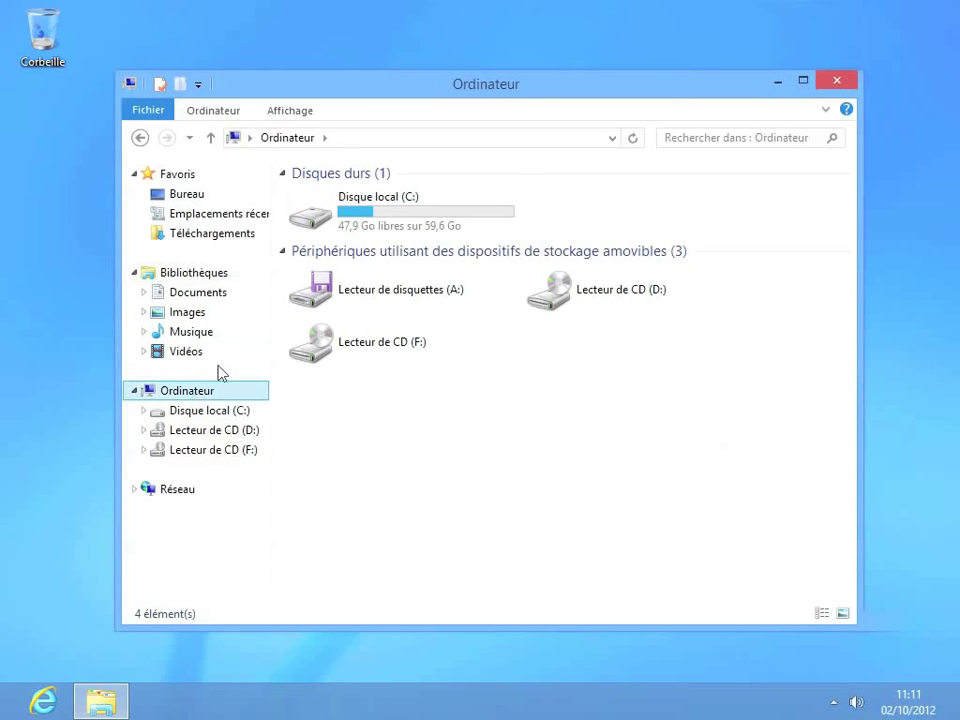
double_click(370, 213)
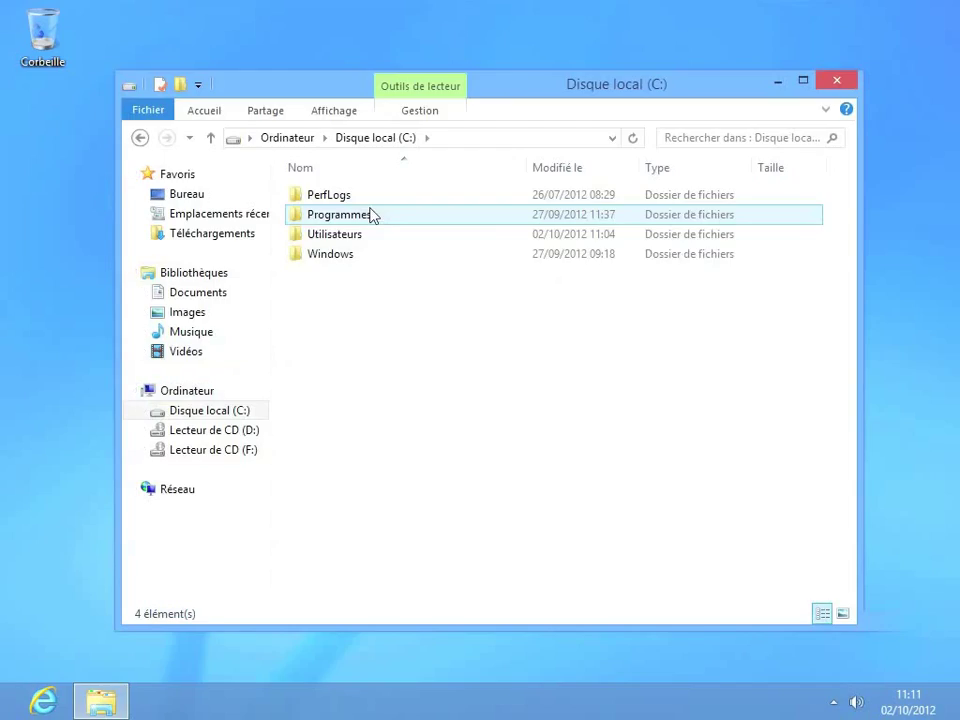
double_click(323, 238)
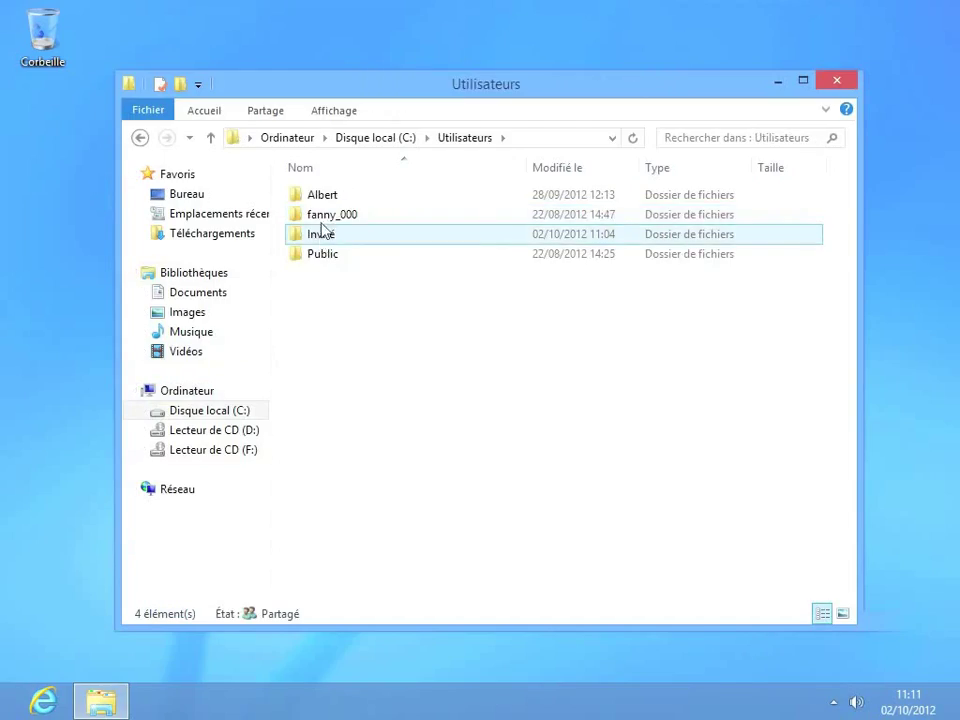
double_click(319, 238)
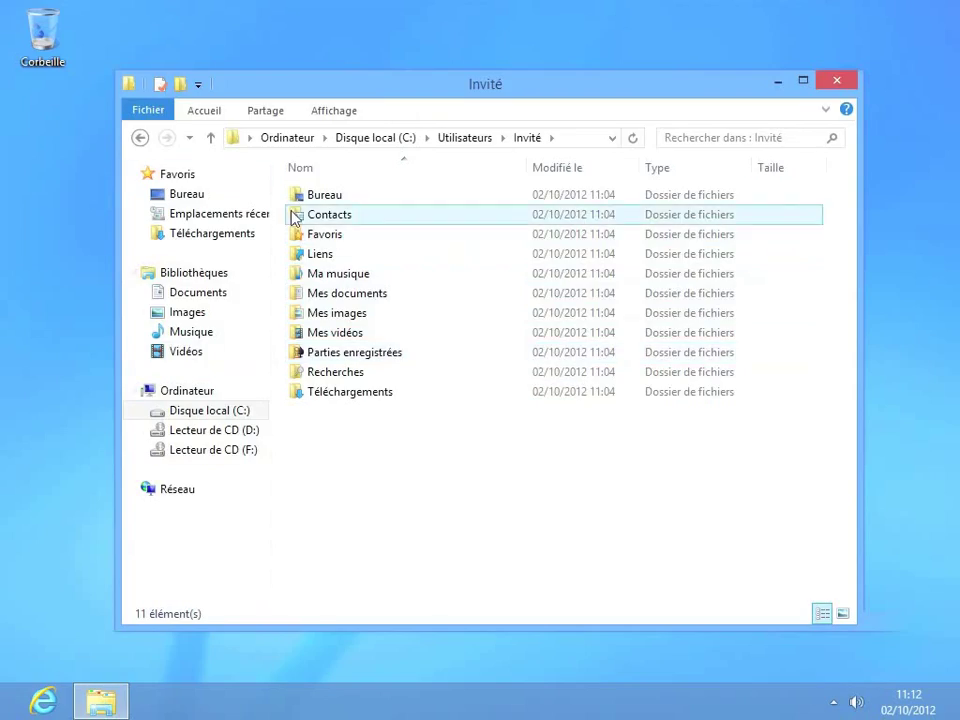
- Try to open the administrator's profile folder in Utilisateurs, decline the administrator authorization, and close File Explorer
left_click(211, 140)
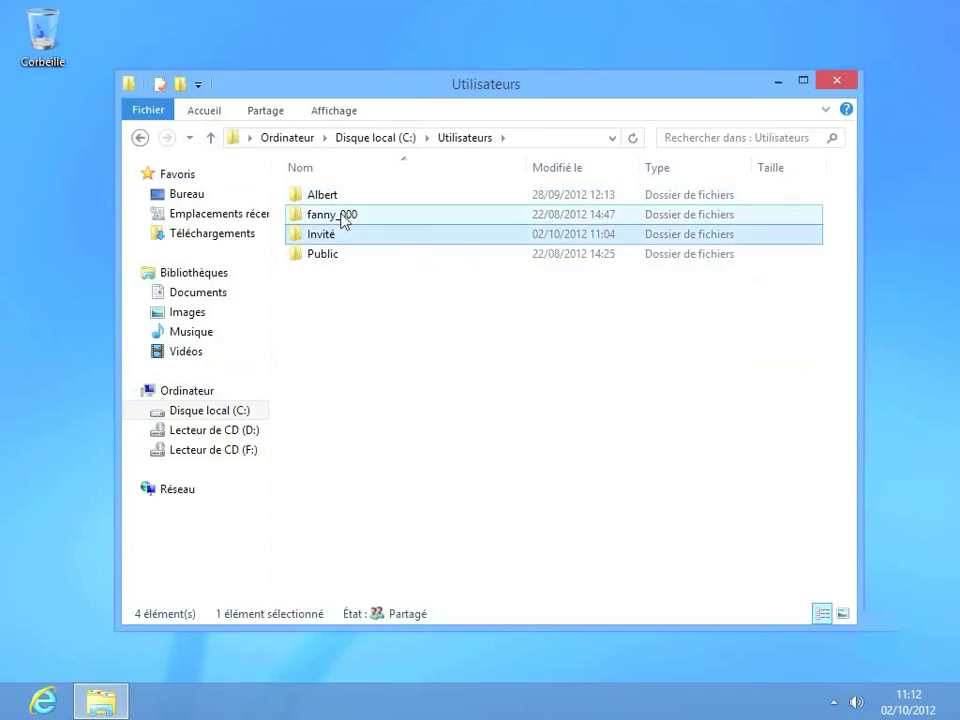
mouse_move(343, 221)
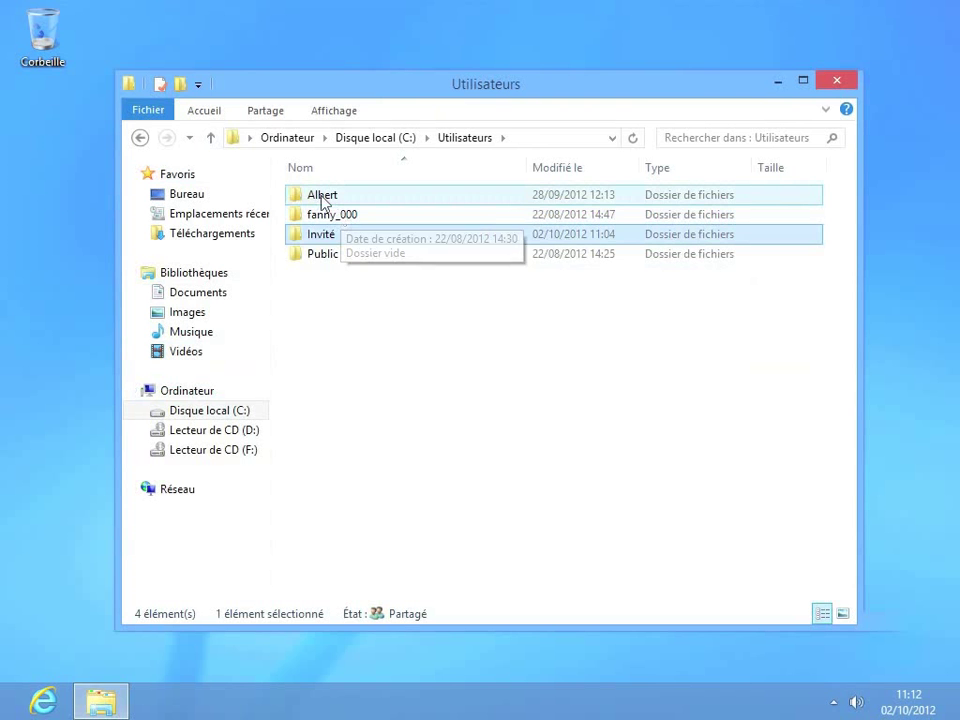
mouse_move(320, 200)
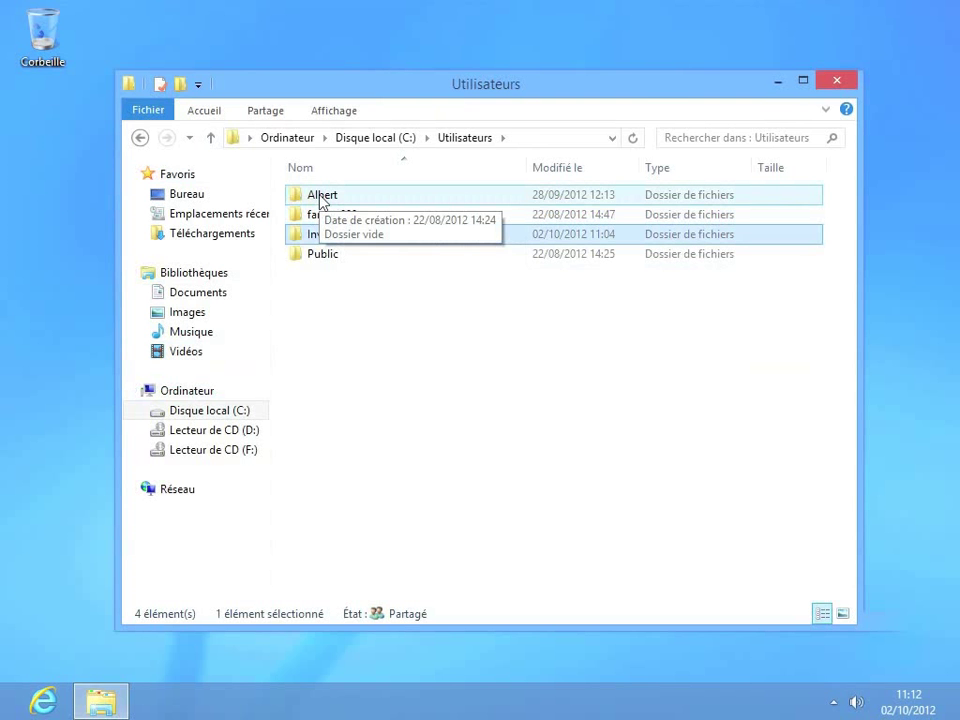
double_click(321, 196)
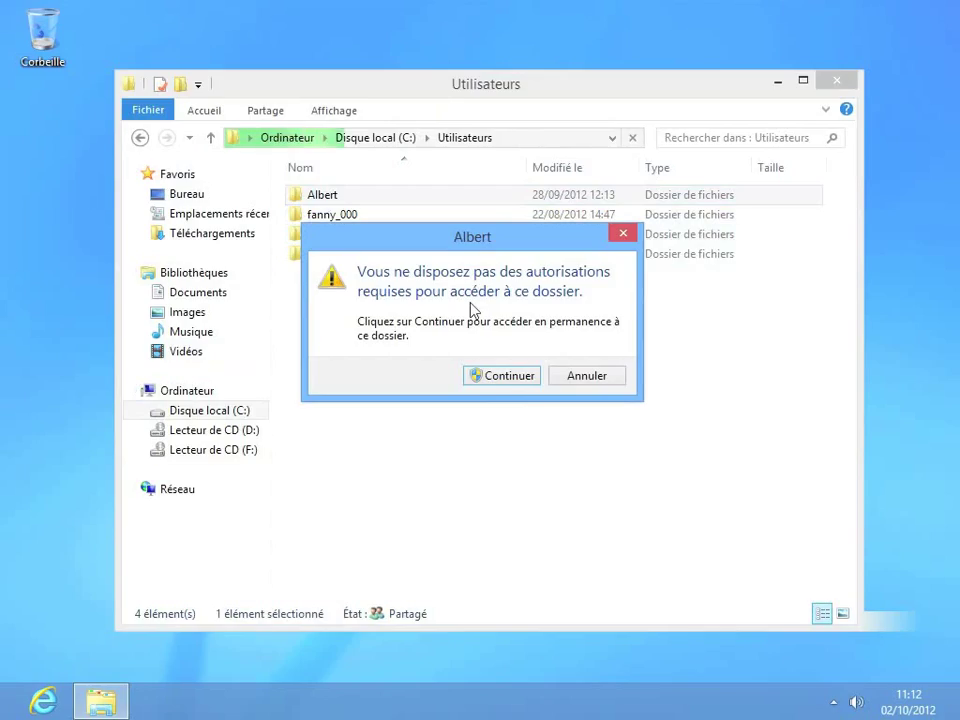
left_click(508, 380)
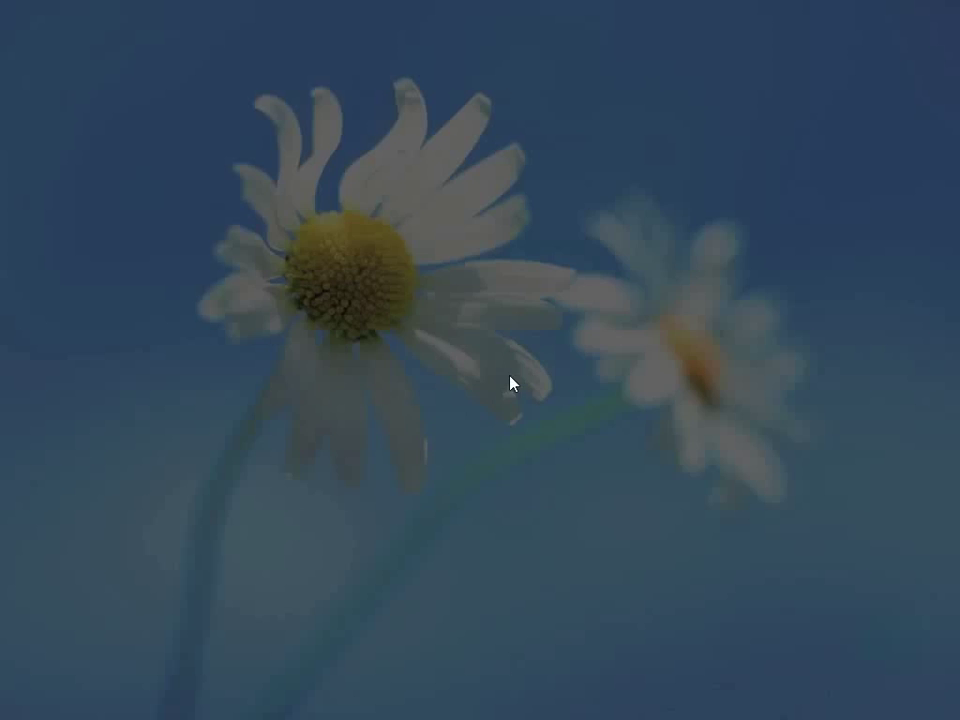
left_click(418, 420)
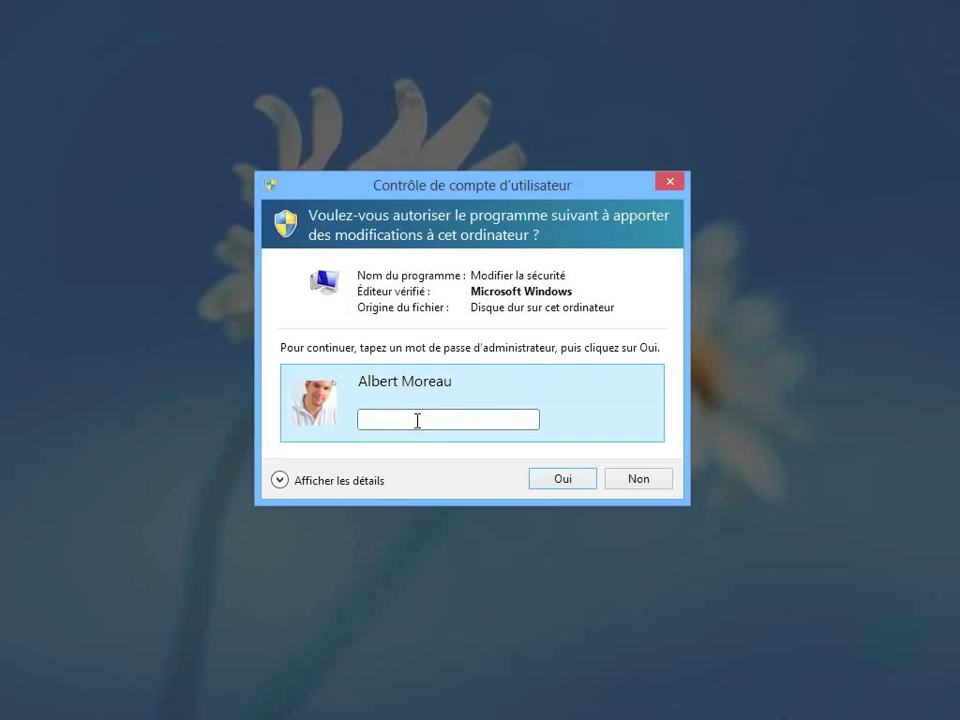
left_click(645, 479)
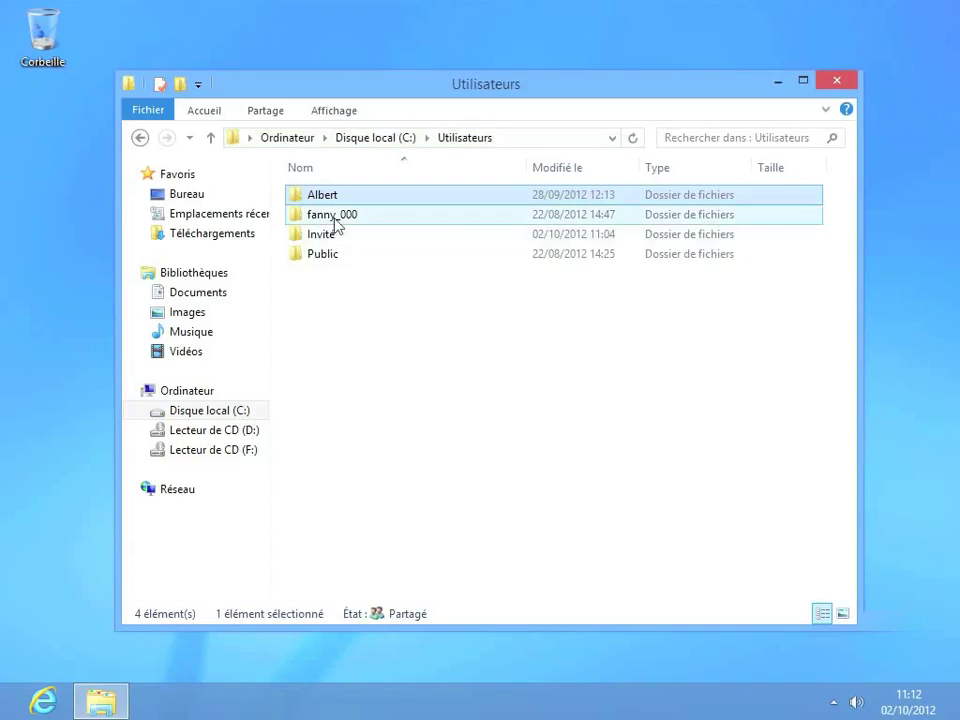
mouse_move(336, 226)
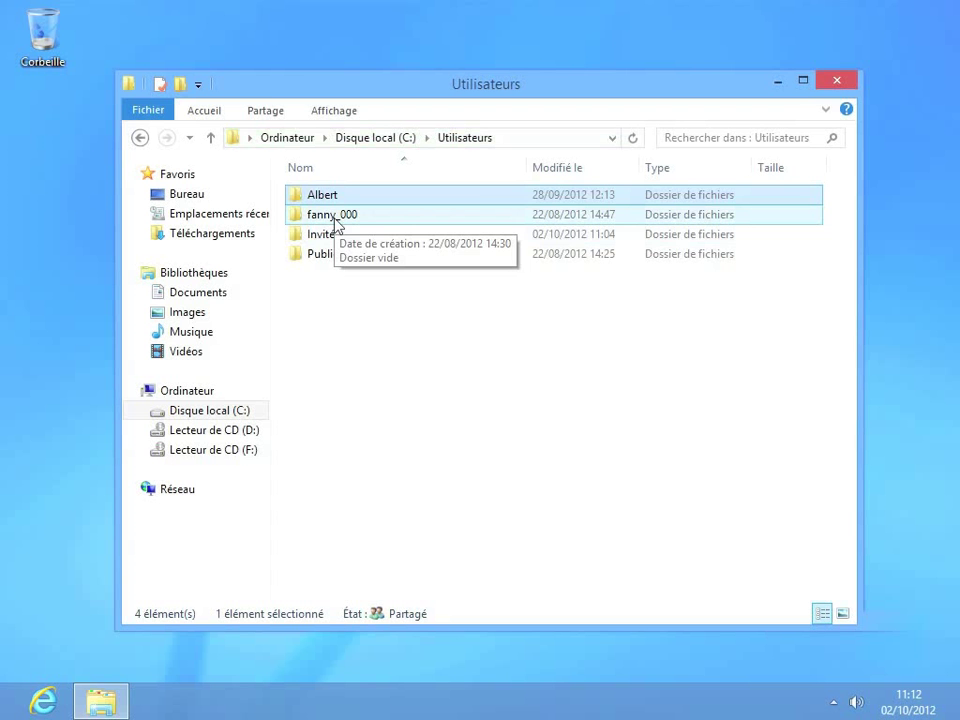
left_click(842, 82)
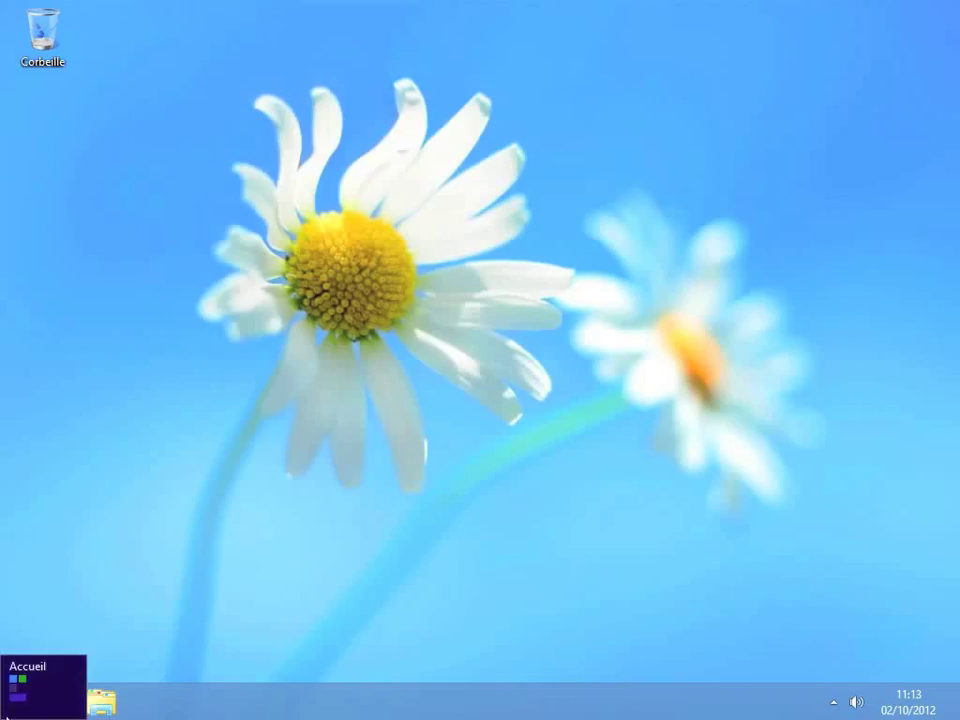
- Sign out of the Invité session from the start screen
left_click(6, 712)
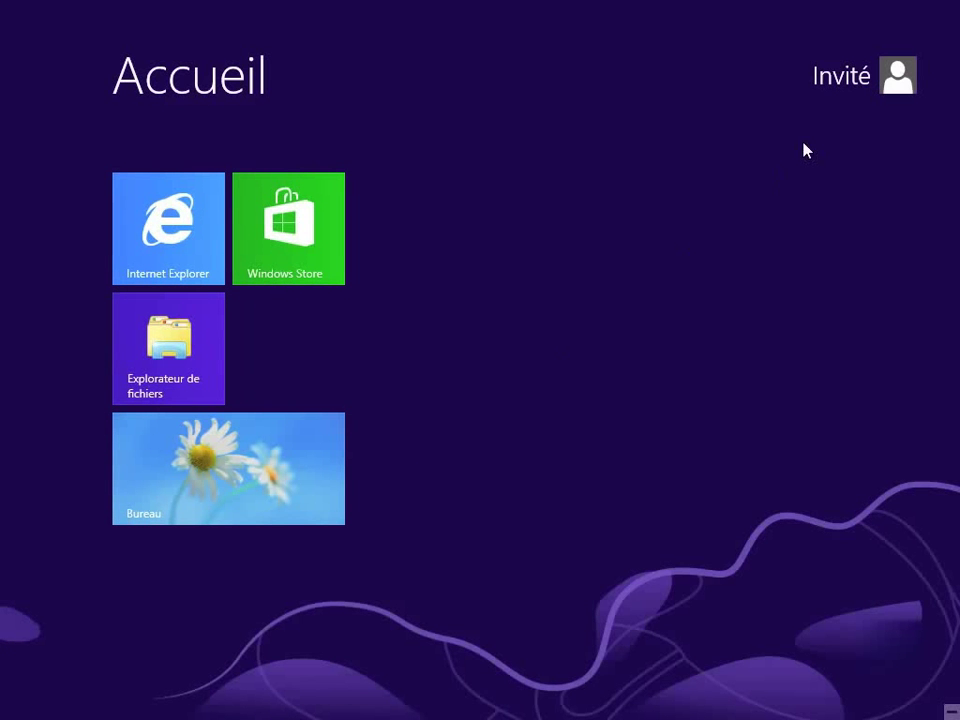
left_click(847, 90)
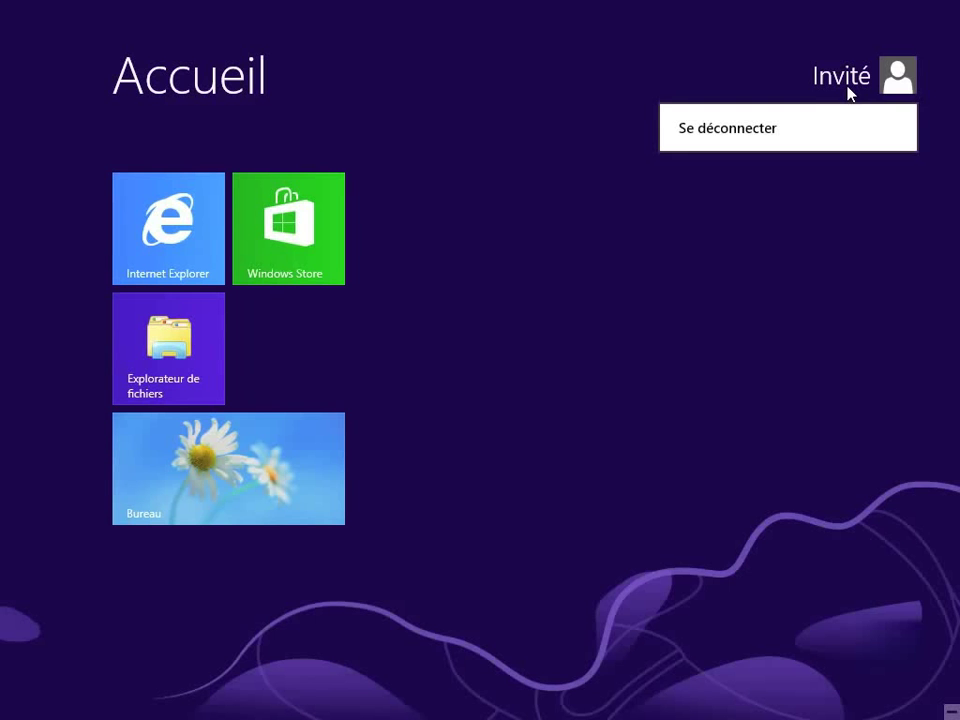
left_click(718, 137)
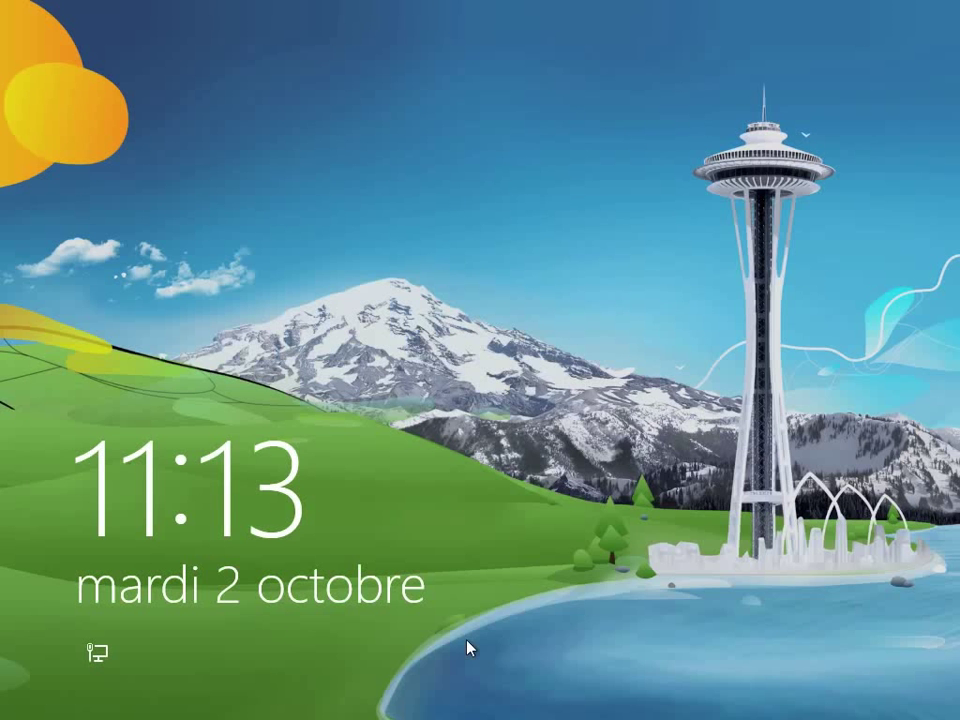
- Dismiss the lock screen and sign in to the second personal account by entering its account password
left_click_drag(467, 647, 450, 121)
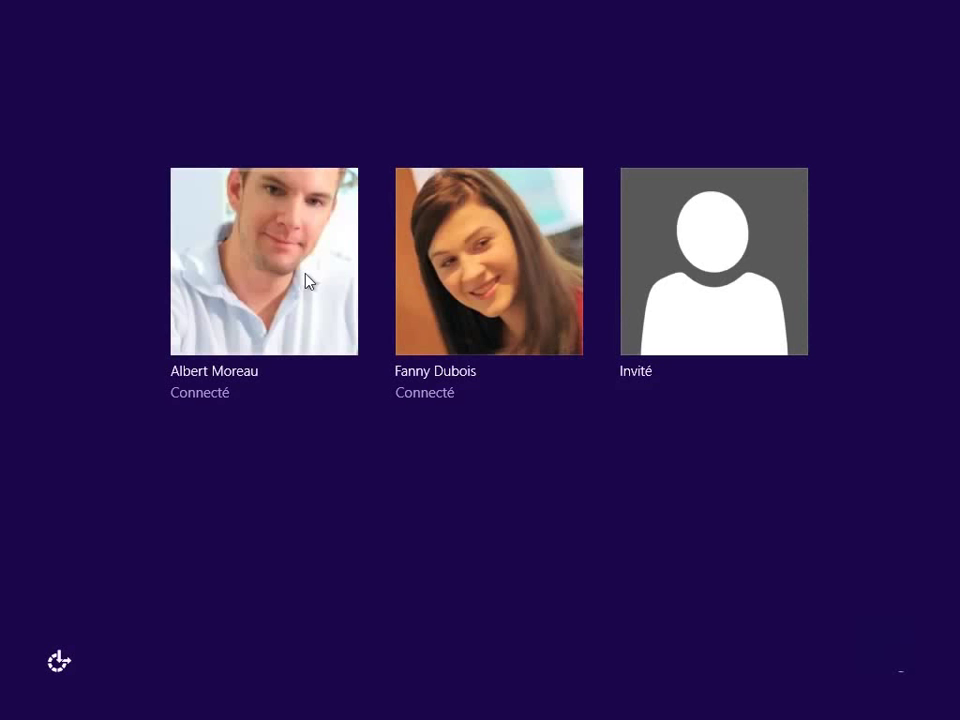
left_click(510, 272)
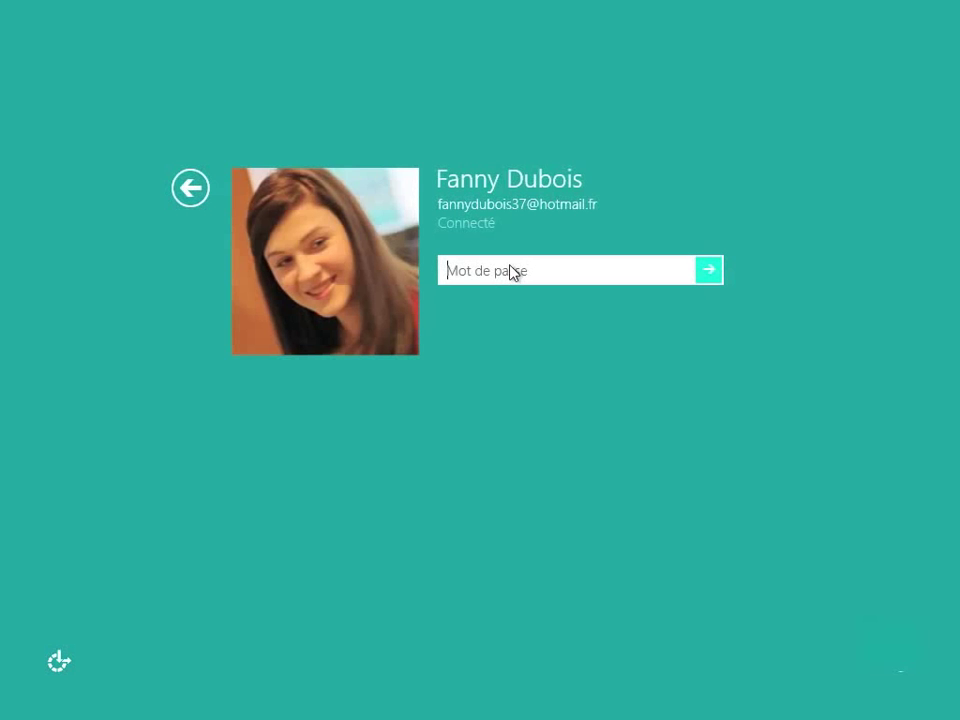
type("********")
key("Return")
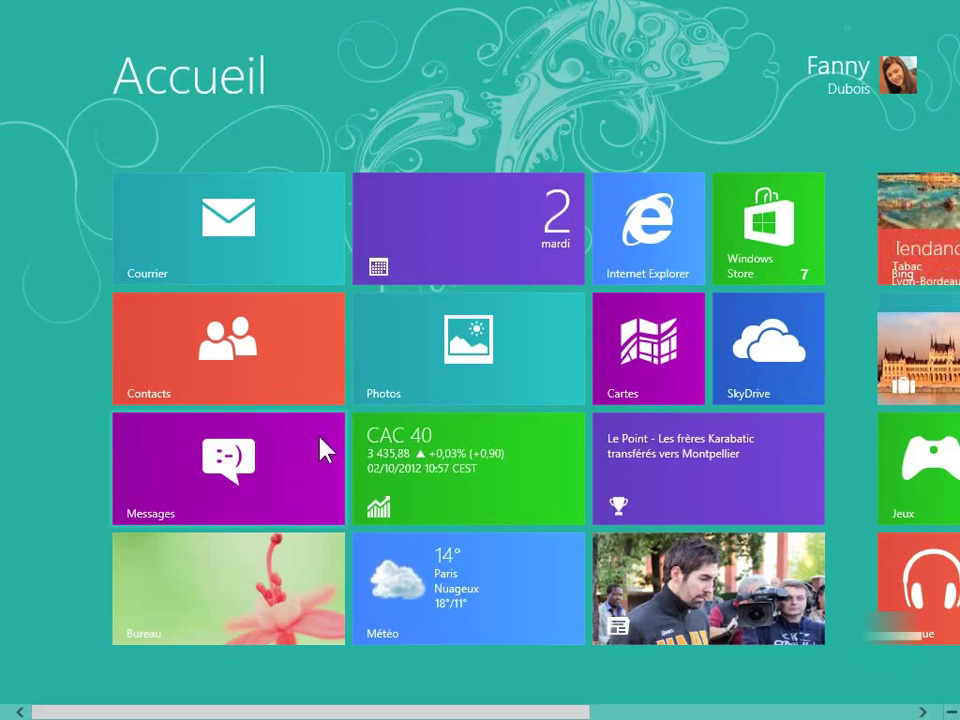
- Go to the desktop and open the Comptes d'utilisateurs page of the Panneau de configuration by way of the Personnalisation settings
left_click(236, 578)
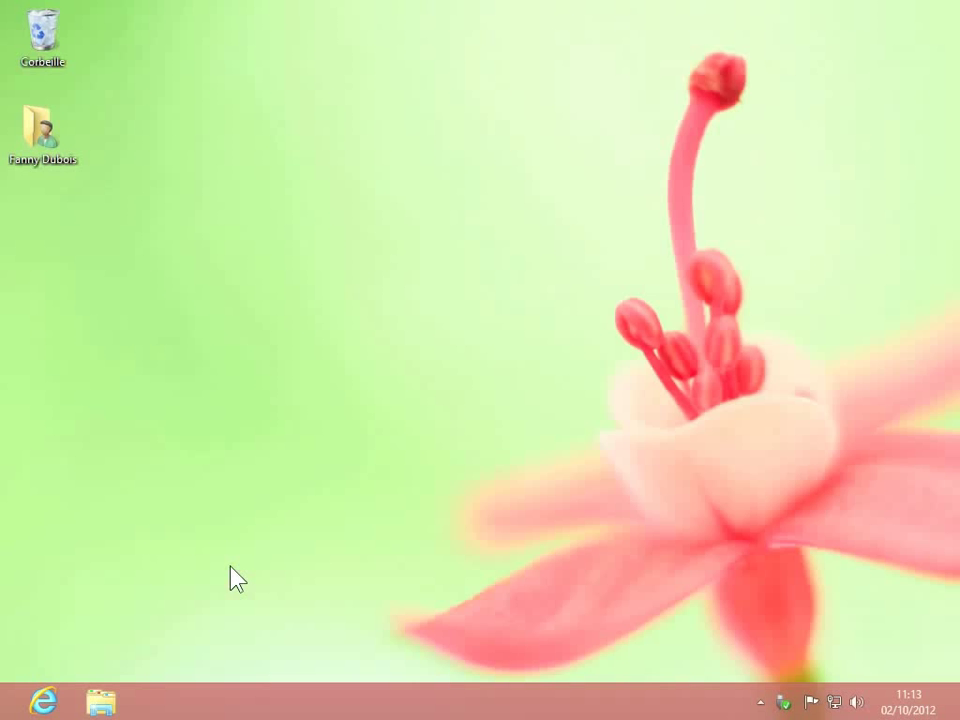
right_click(437, 298)
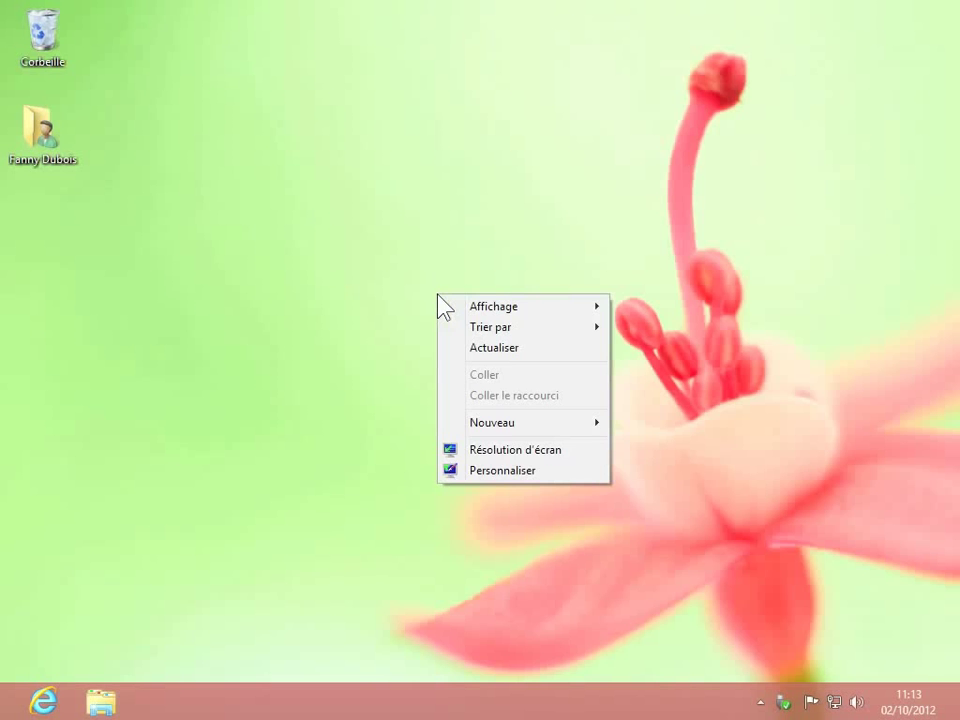
left_click(497, 470)
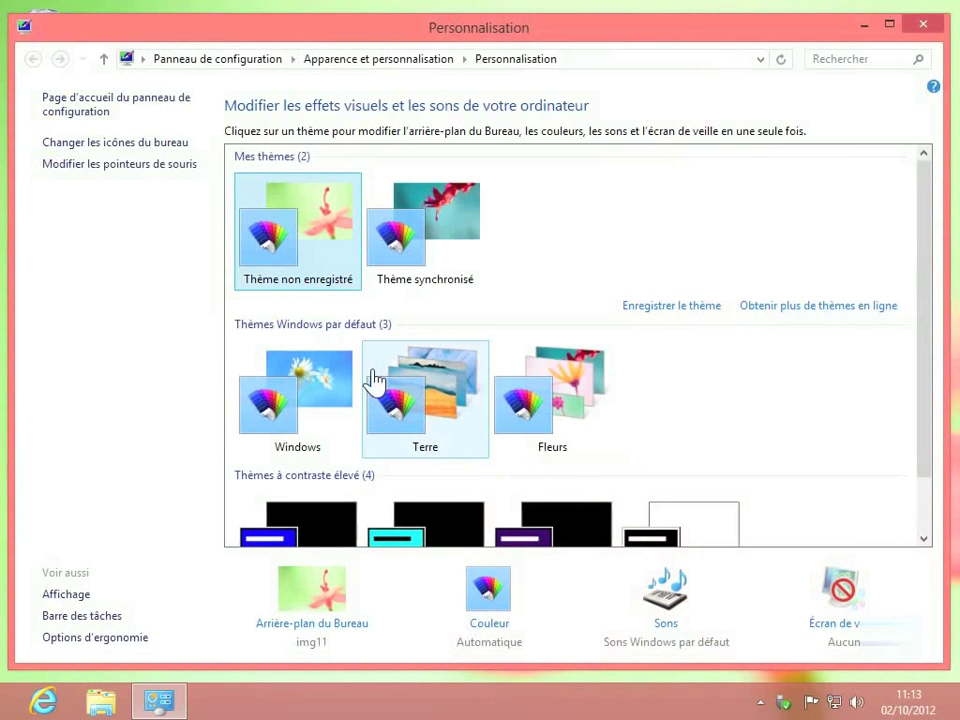
left_click(126, 106)
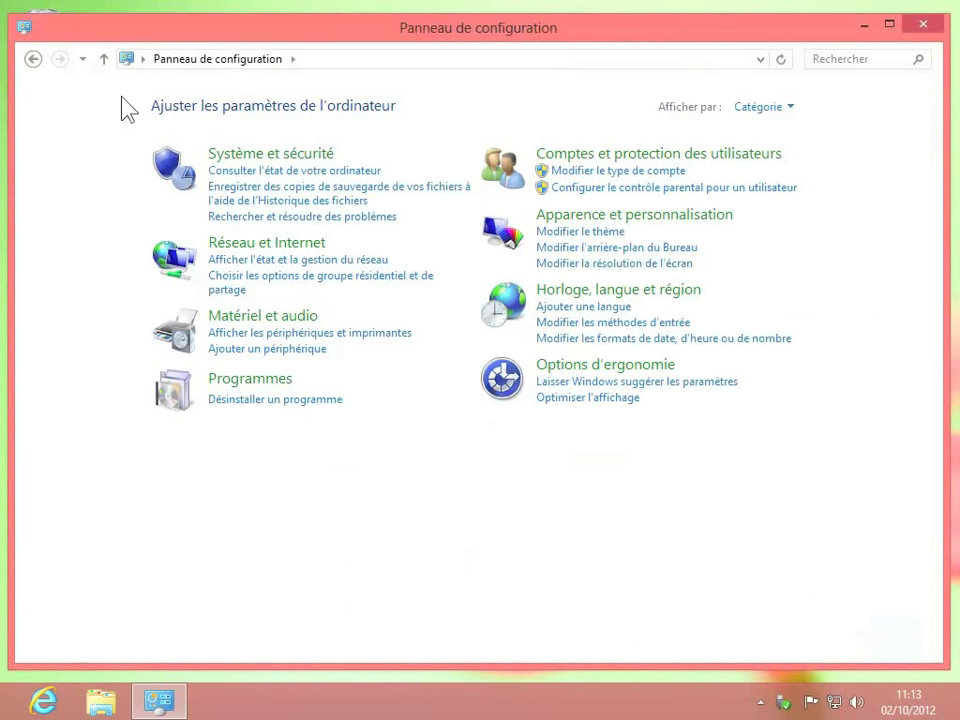
left_click(663, 157)
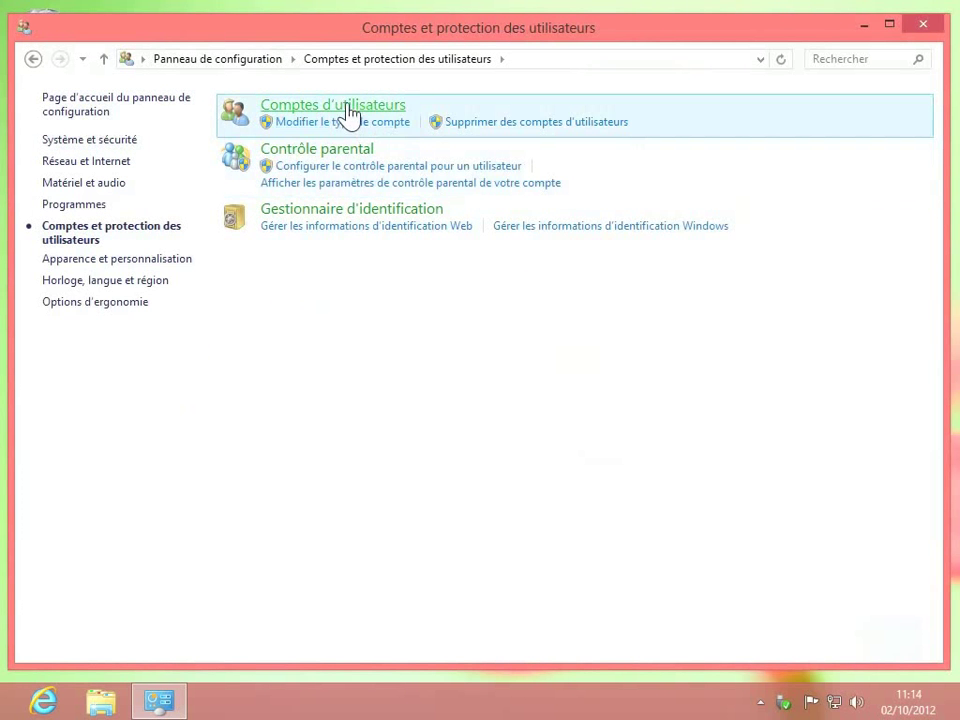
left_click(349, 112)
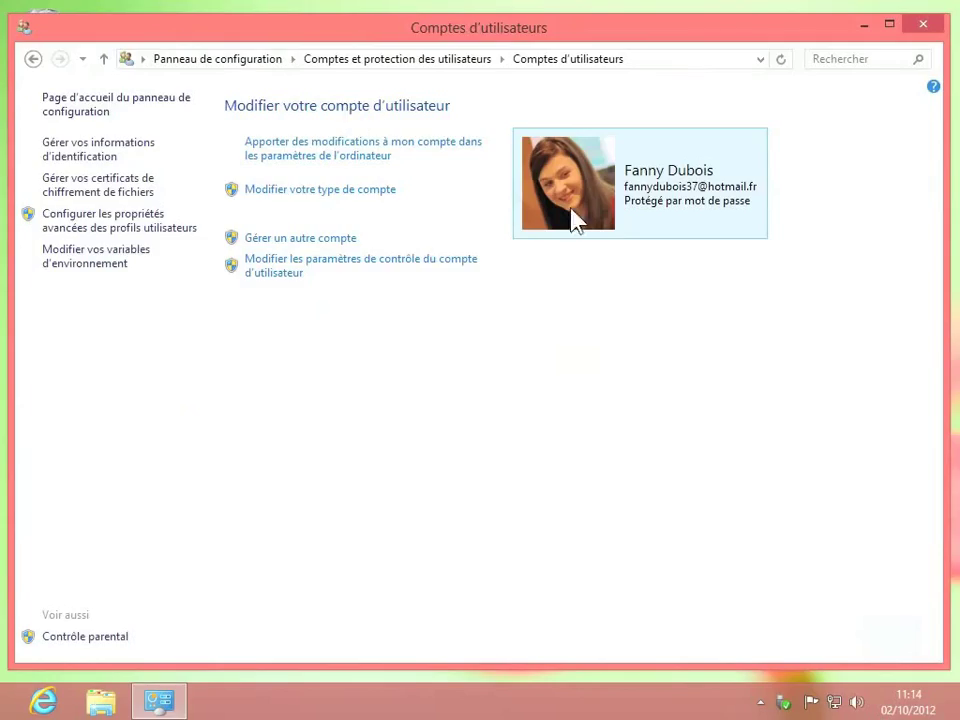
- Open the management of other accounts and authorize it by entering the administrator's account password
left_click(277, 241)
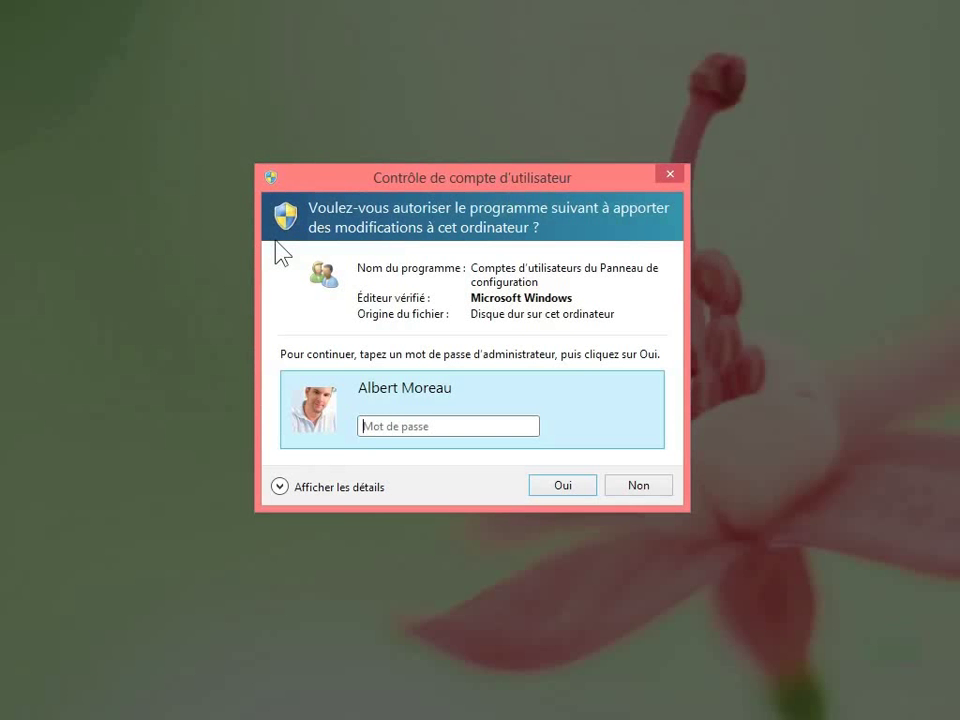
left_click(435, 426)
type("••••••••")
left_click(586, 490)
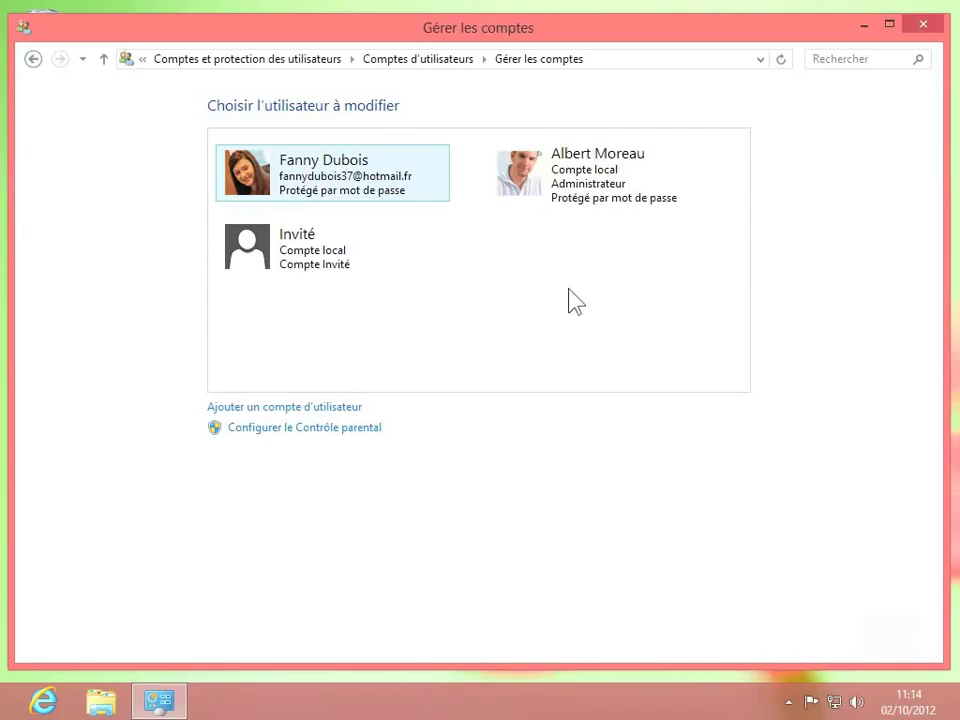
- Deactivate the Invité account and close the Gérer les comptes window
left_click(313, 255)
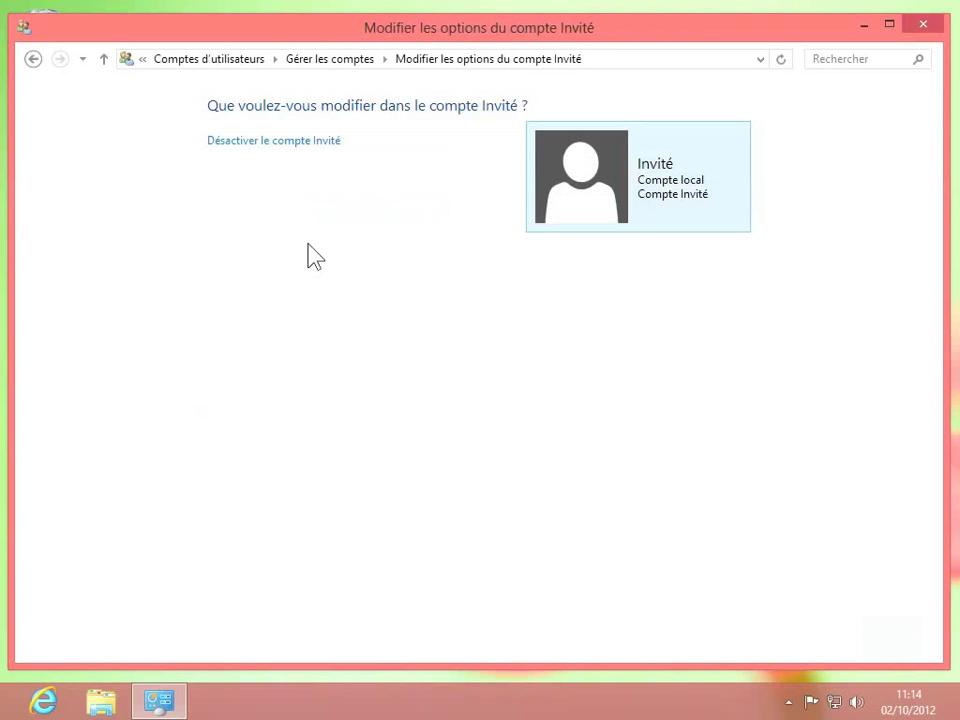
left_click(262, 142)
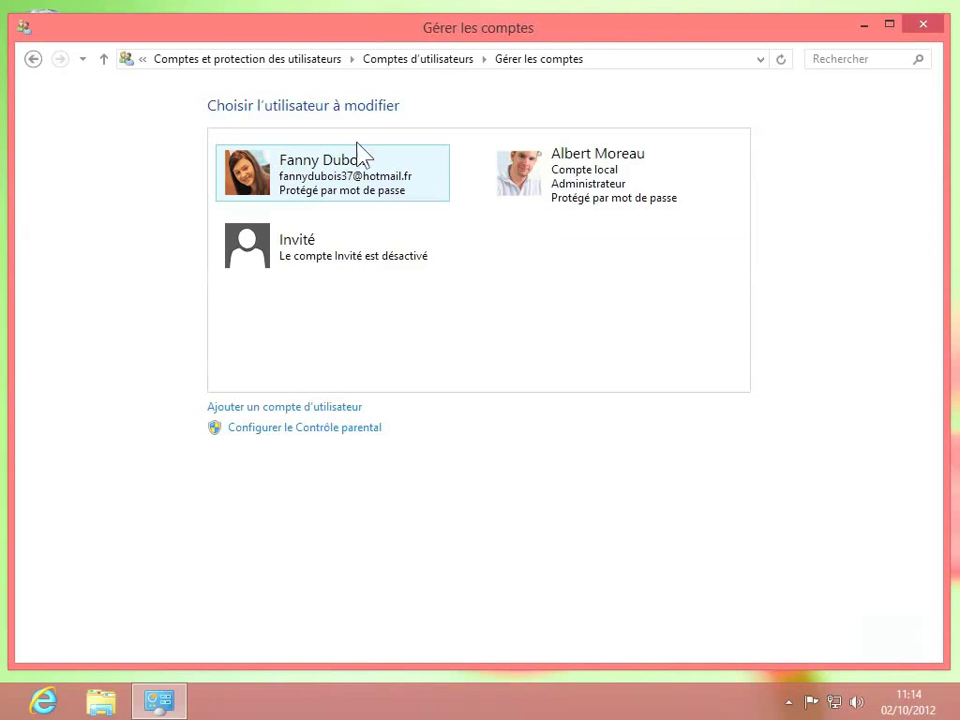
left_click(923, 24)
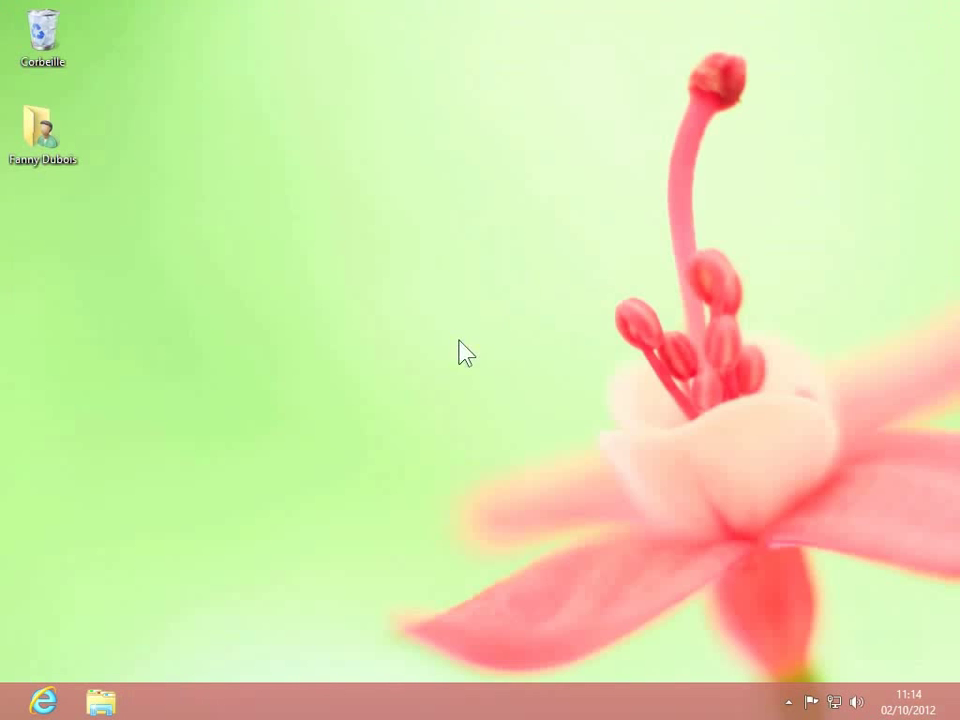
- Return to the start screen, sign out of the current session, and dismiss the lock screen to reach the account selection
left_click(3, 712)
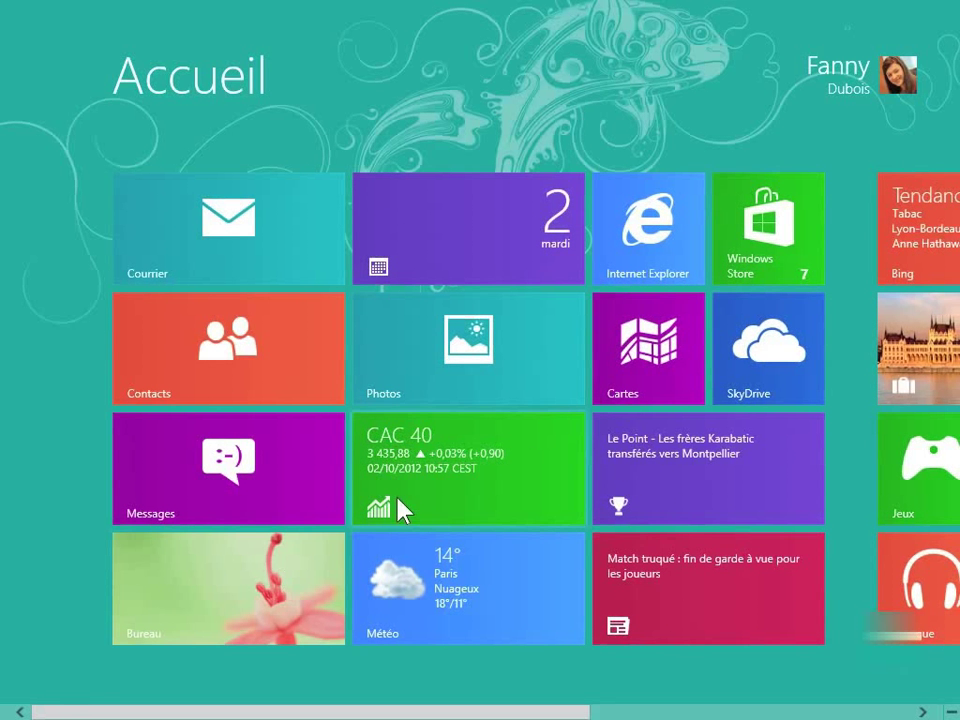
left_click(848, 88)
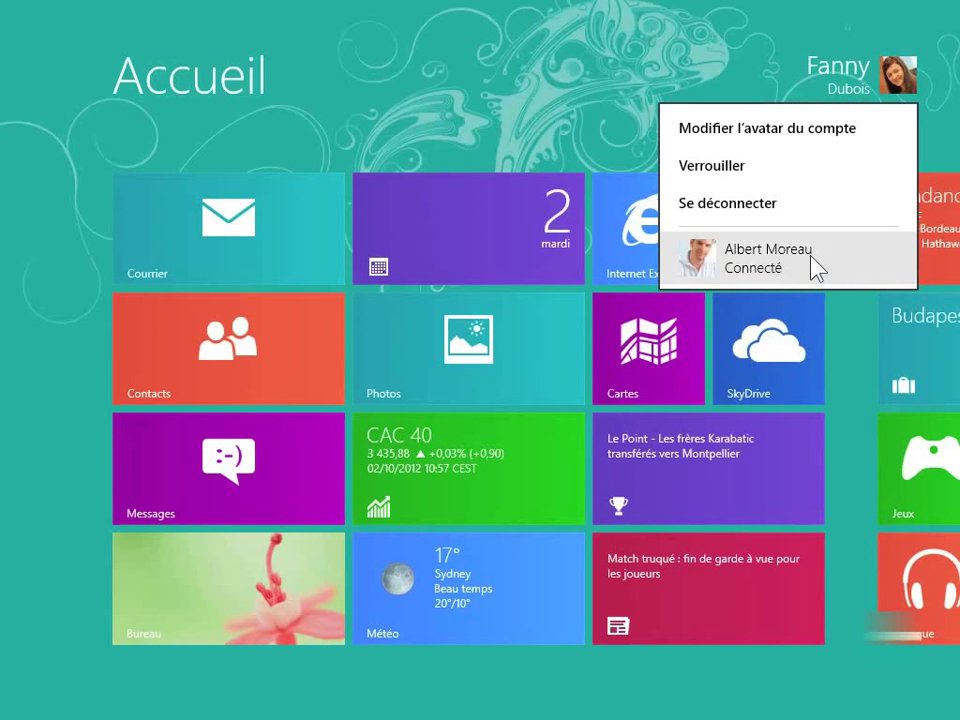
left_click(746, 205)
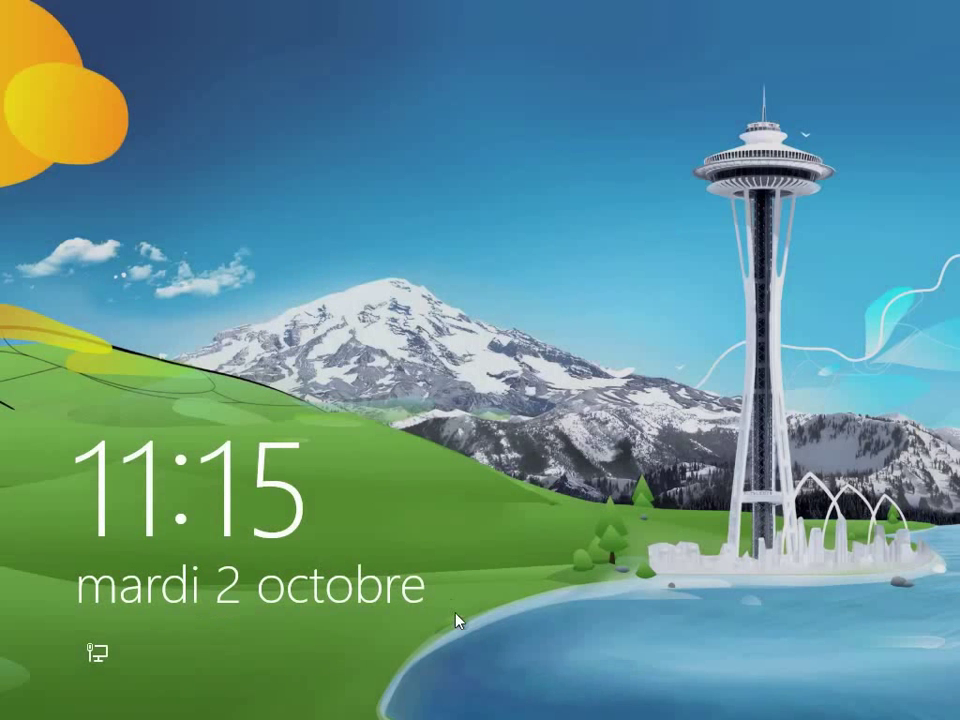
left_click_drag(455, 620, 436, 264)
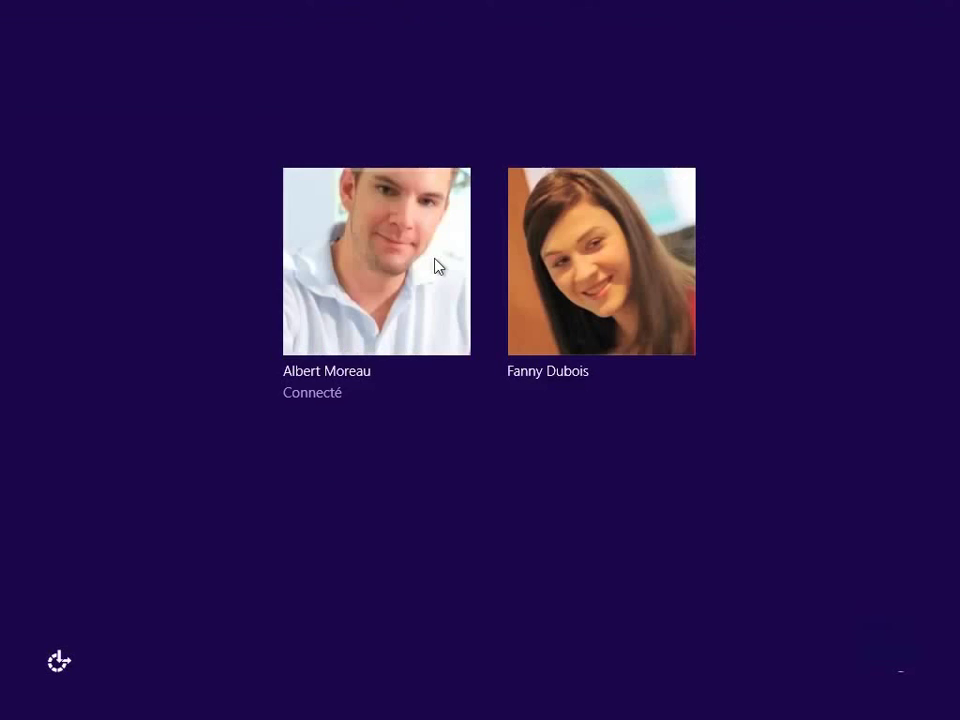